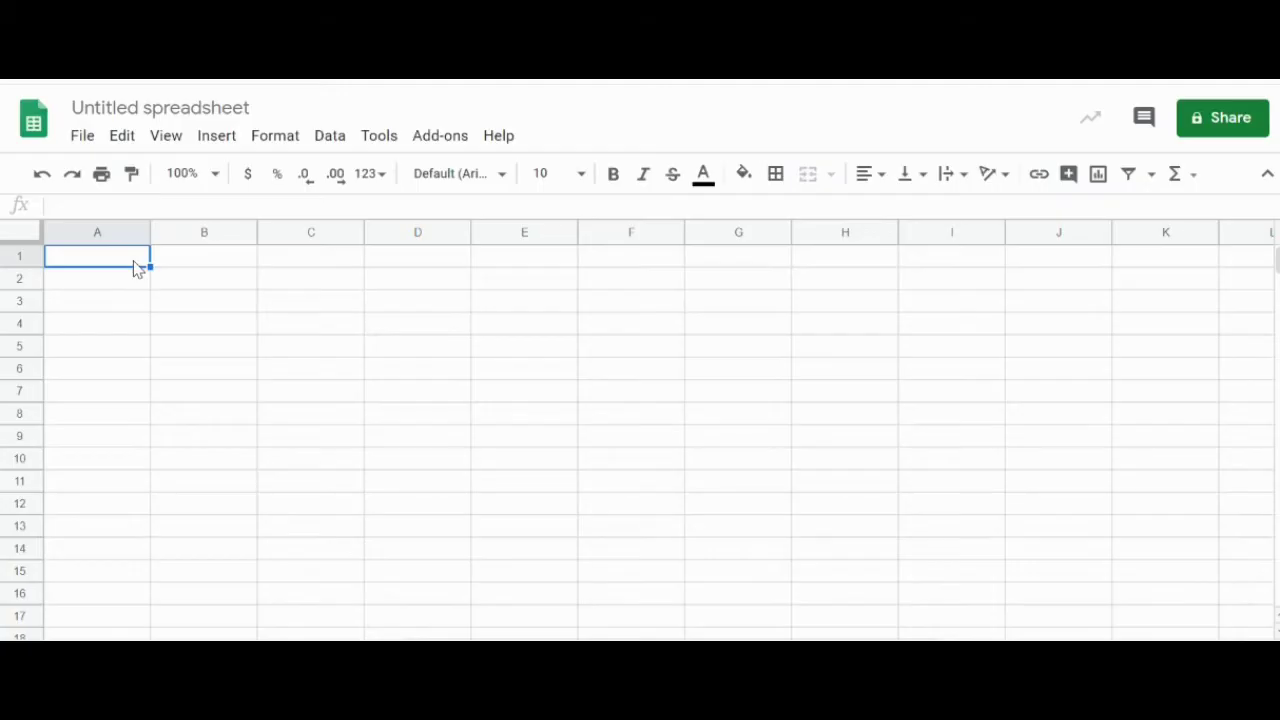
# Enter the headers 'time (s)' in A1 and 'distance(m)' in B1
pyautogui.write('time (s)')
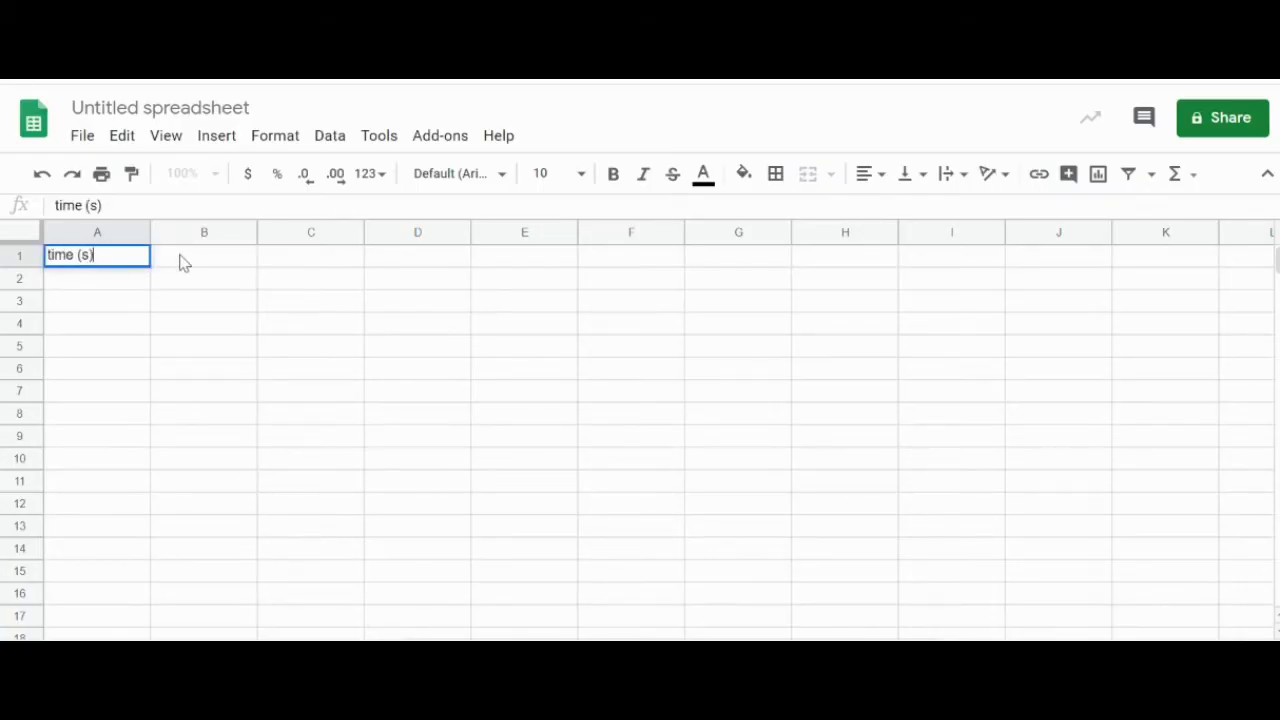
pyautogui.click(180, 261)
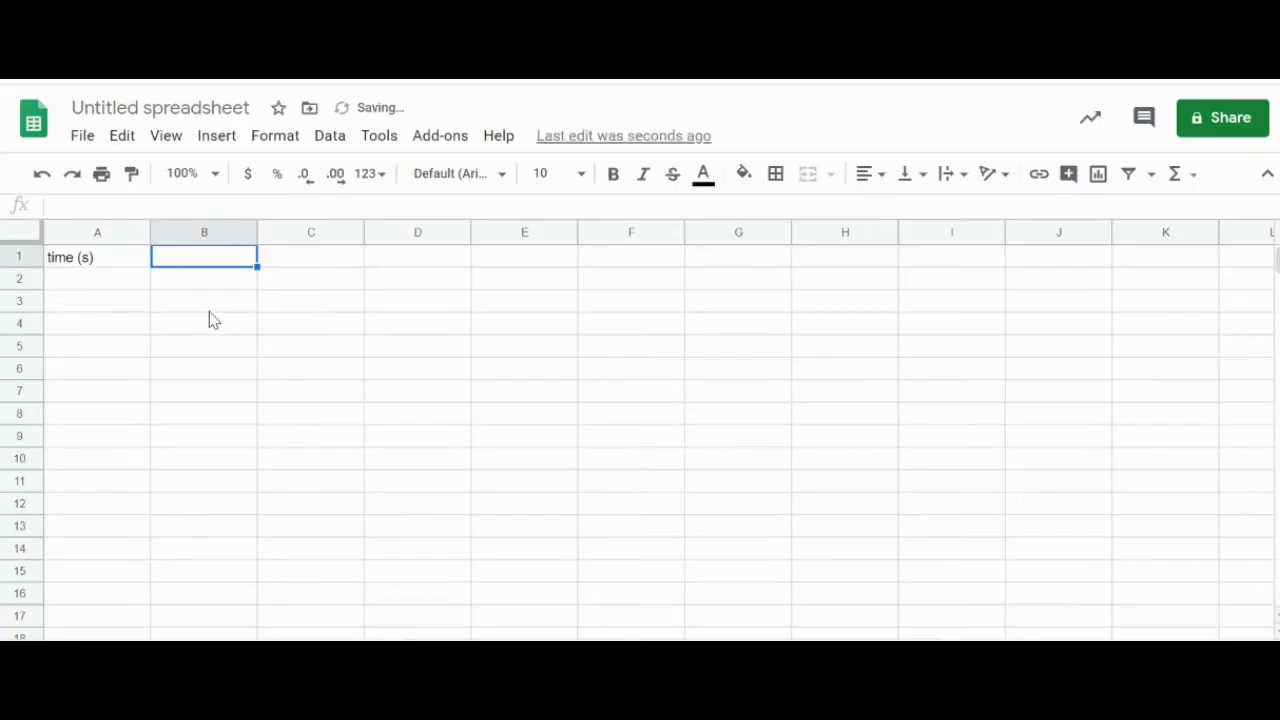
pyautogui.write('d')
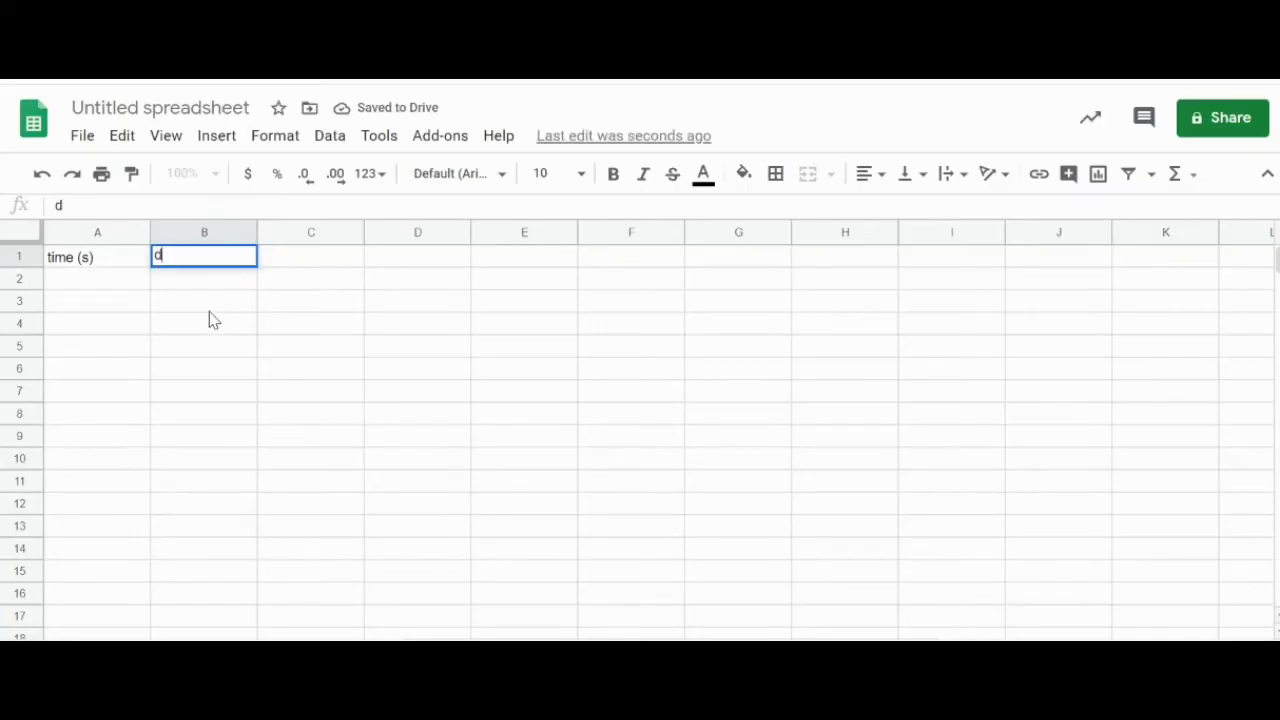
pyautogui.write('istance')
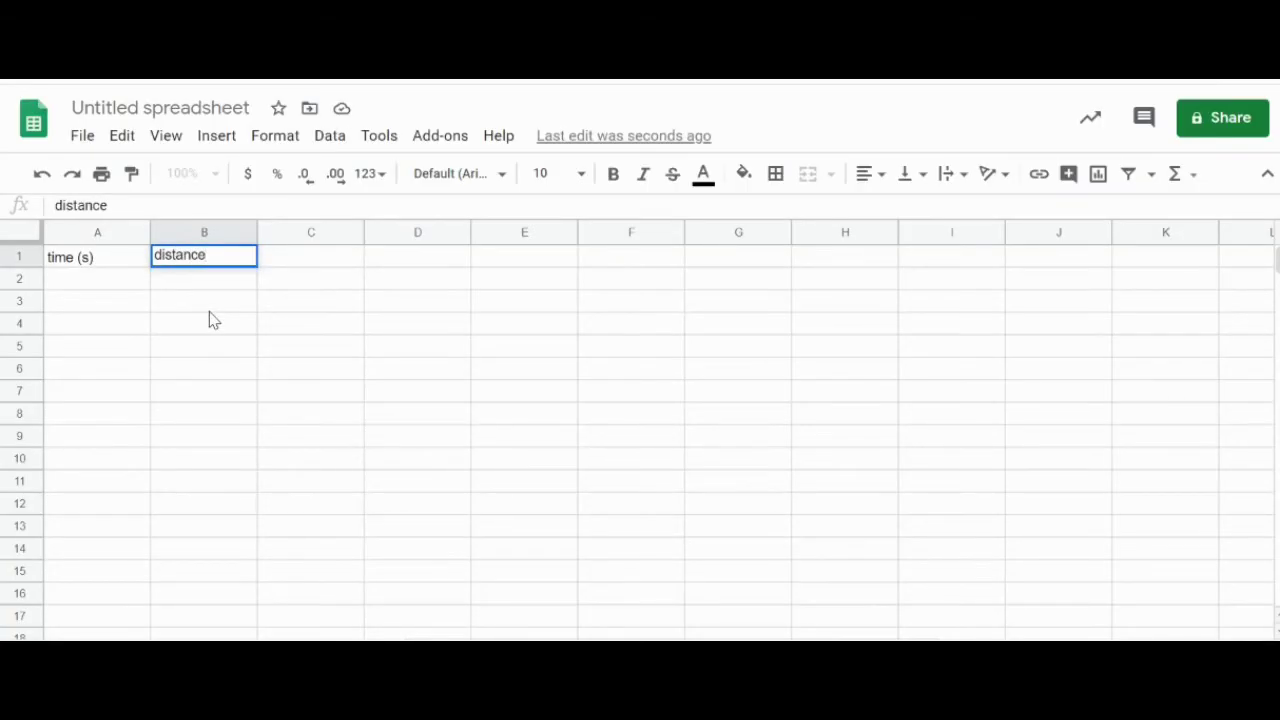
pyautogui.write('(m)')
pyautogui.click(119, 285)
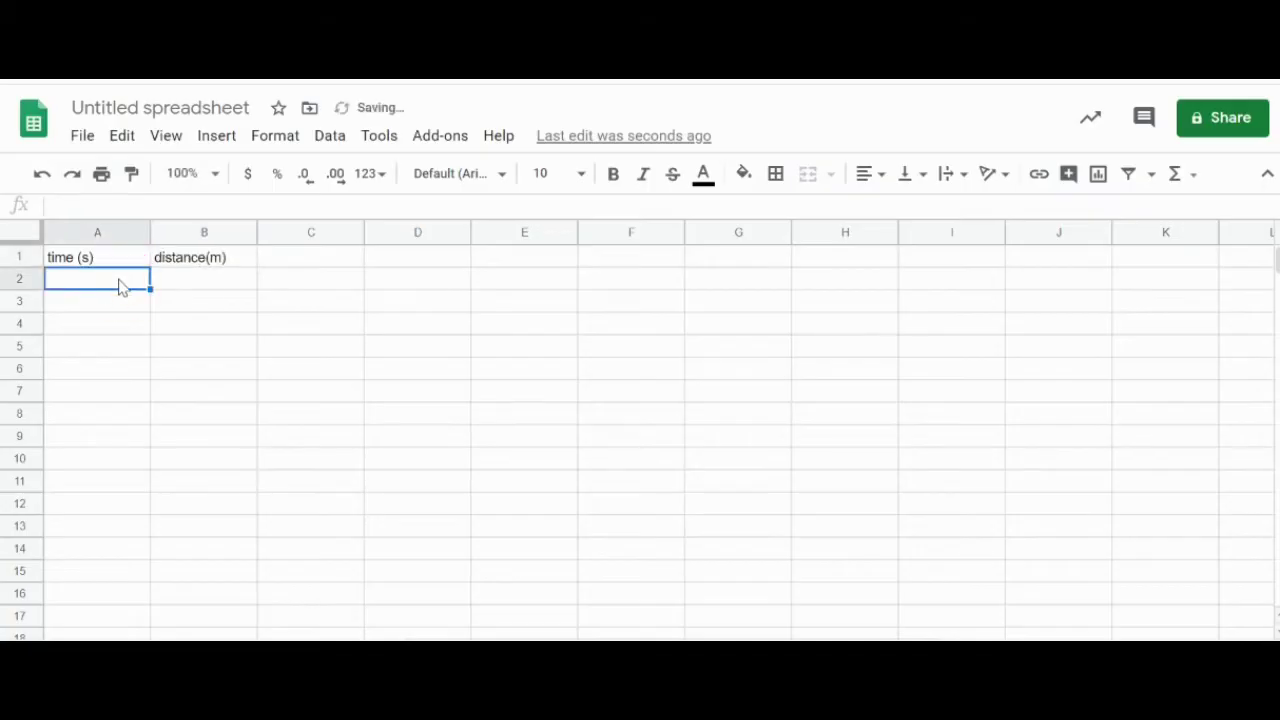
# Fill A2:A8 with the time values 1 through 7
pyautogui.write('1')
pyautogui.press('Return')
pyautogui.write('2')
pyautogui.press('Return')
pyautogui.write('3')
pyautogui.press('Return')
pyautogui.write('4')
pyautogui.press('Return')
pyautogui.write('5')
pyautogui.press('Return')
pyautogui.write('6')
pyautogui.press('Return')
pyautogui.write('7')
pyautogui.press('Return')
# Fill B2:B8 with the distances 2, 4, 6, 8, 11, 14, 16
pyautogui.click(175, 285)
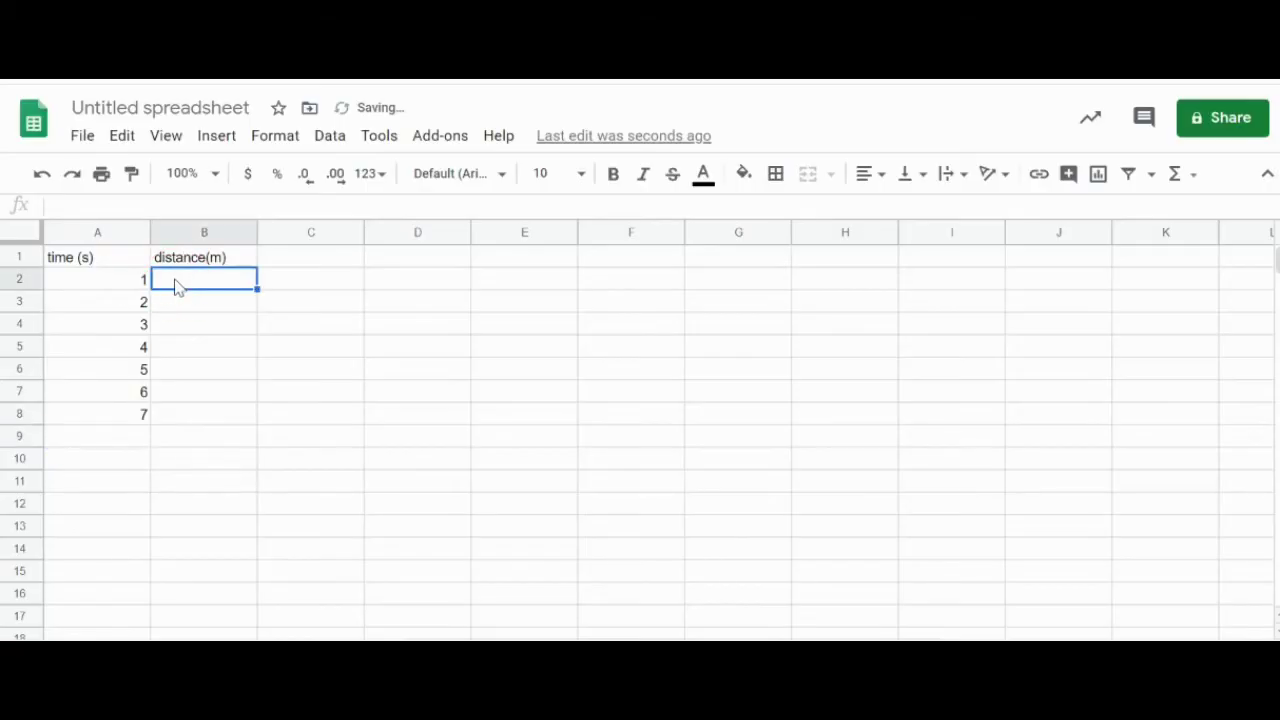
pyautogui.write('2')
pyautogui.press('Return')
pyautogui.write('4')
pyautogui.press('Return')
pyautogui.write('6')
pyautogui.press('Return')
pyautogui.write('8')
pyautogui.press('Return')
pyautogui.write('11')
pyautogui.press('Return')
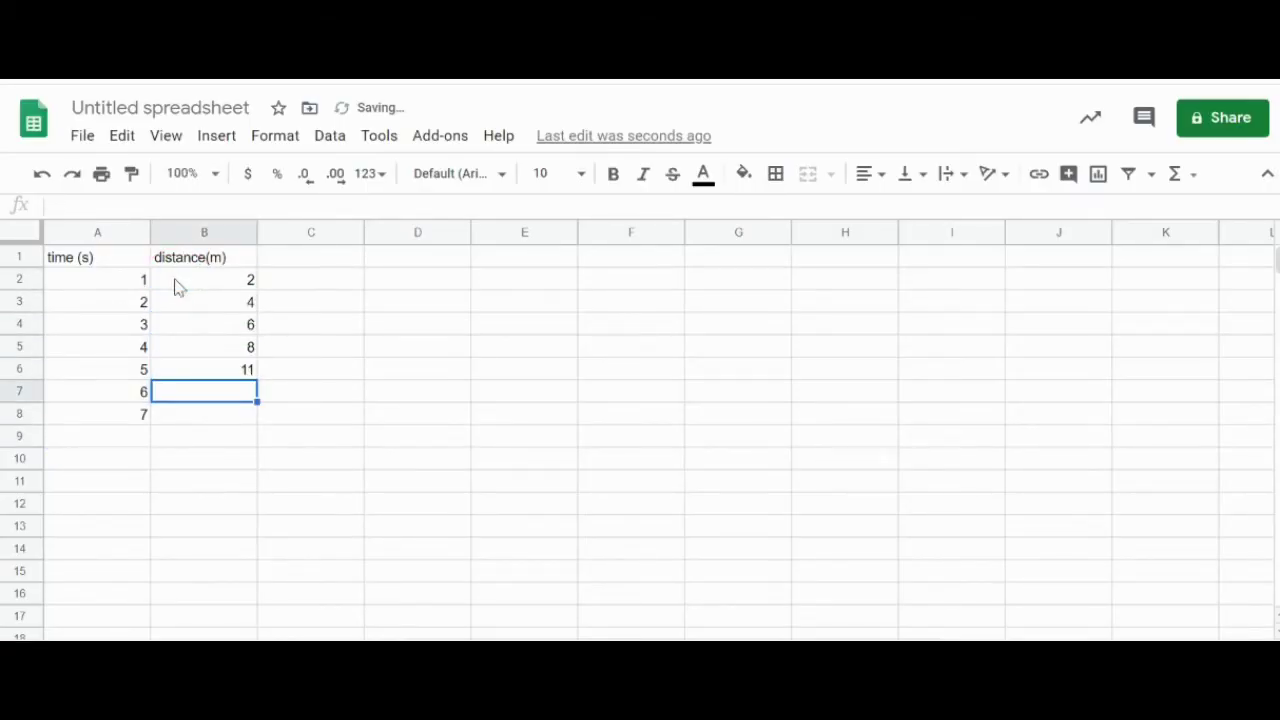
pyautogui.write('14')
pyautogui.press('Return')
pyautogui.write('16')
pyautogui.press('Return')
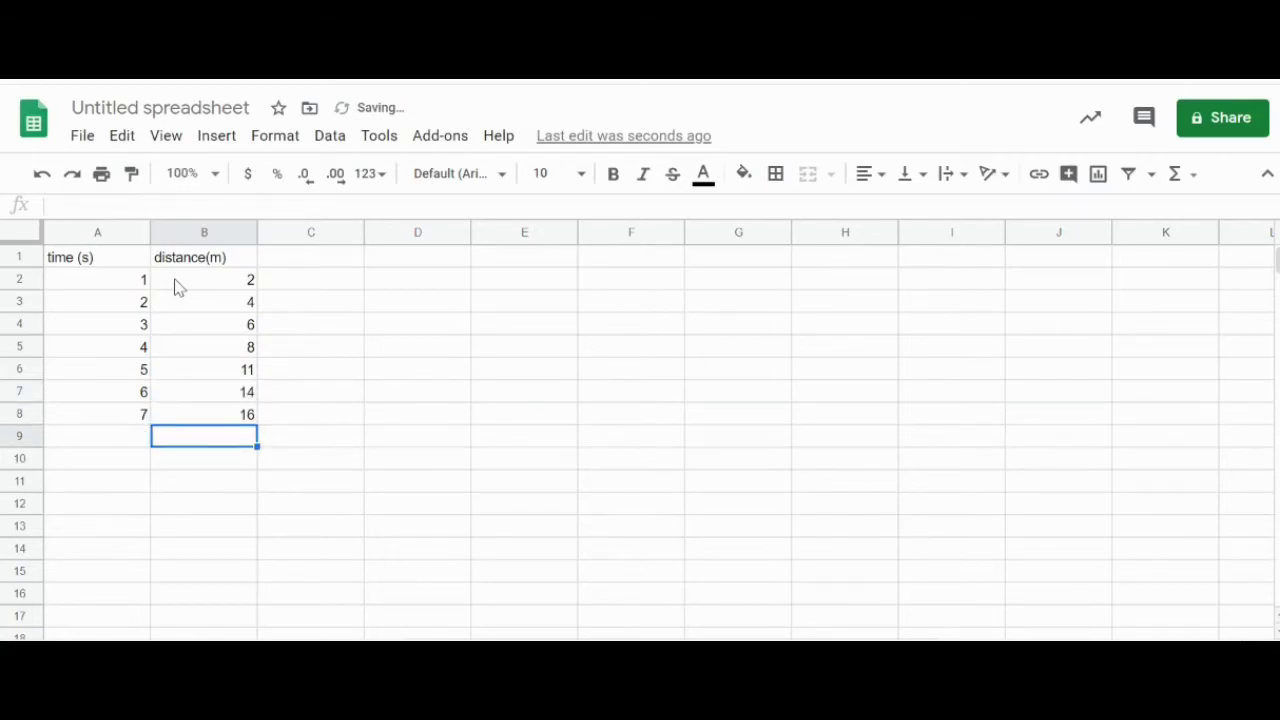
# Change the 'Untitled spreadsheet' title to 'd vs t (8/12)'
pyautogui.click(186, 106)
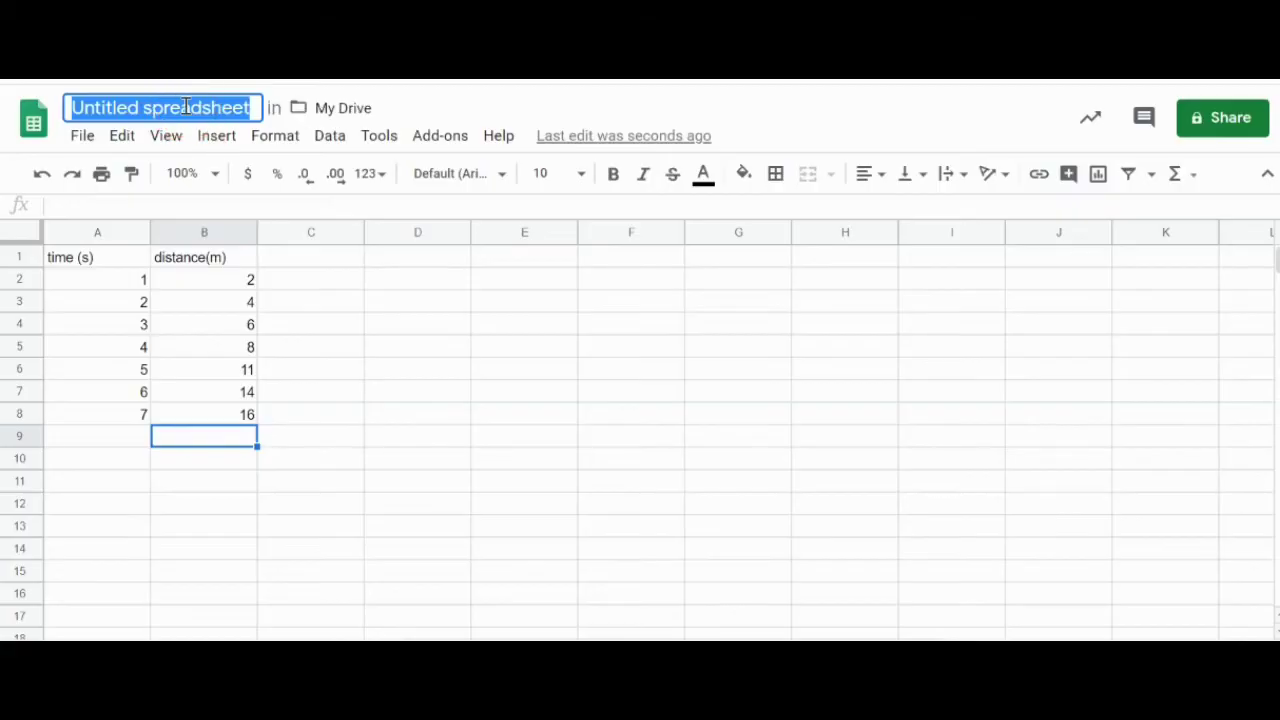
pyautogui.write('d vs t (')
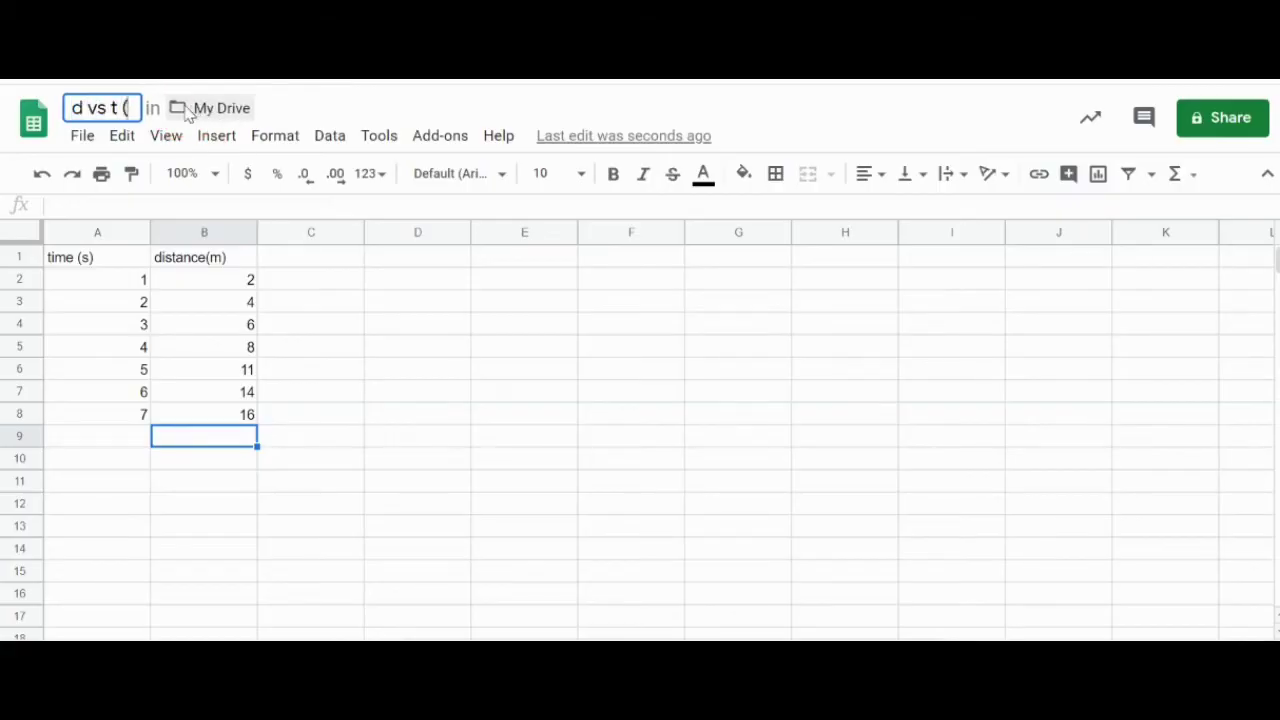
pyautogui.write('8/')
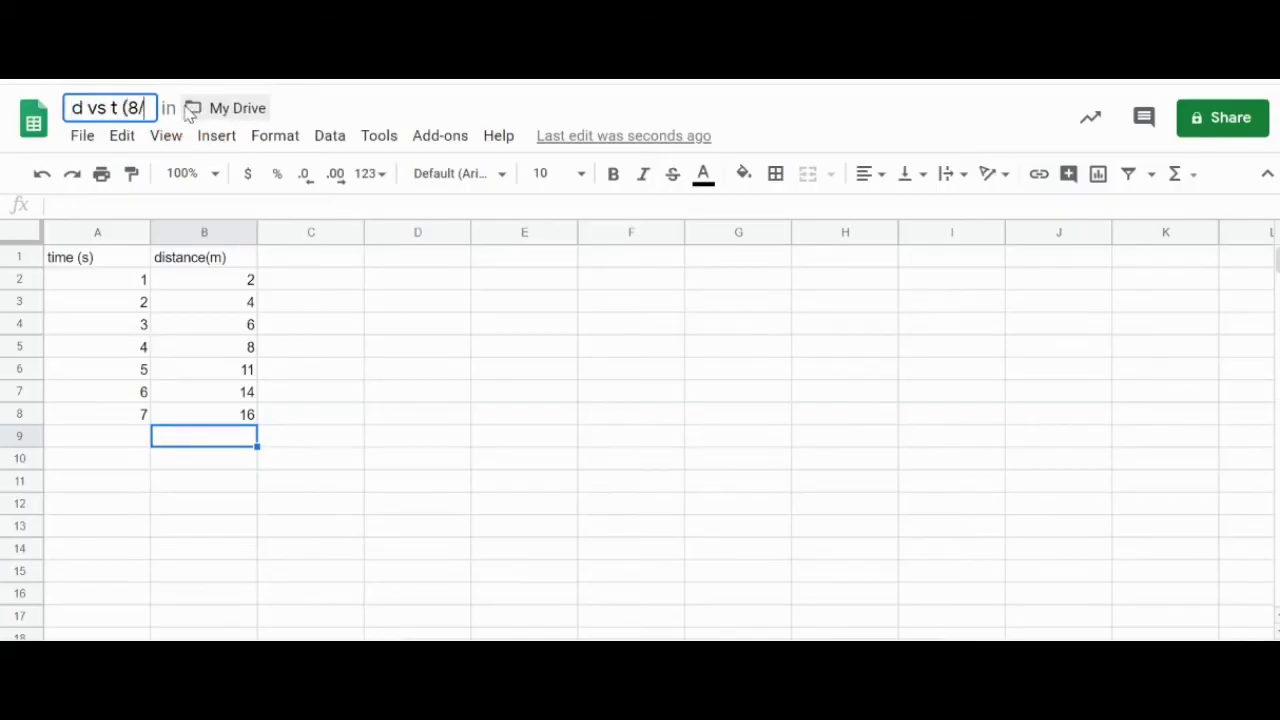
pyautogui.write('12)')
pyautogui.click(322, 280)
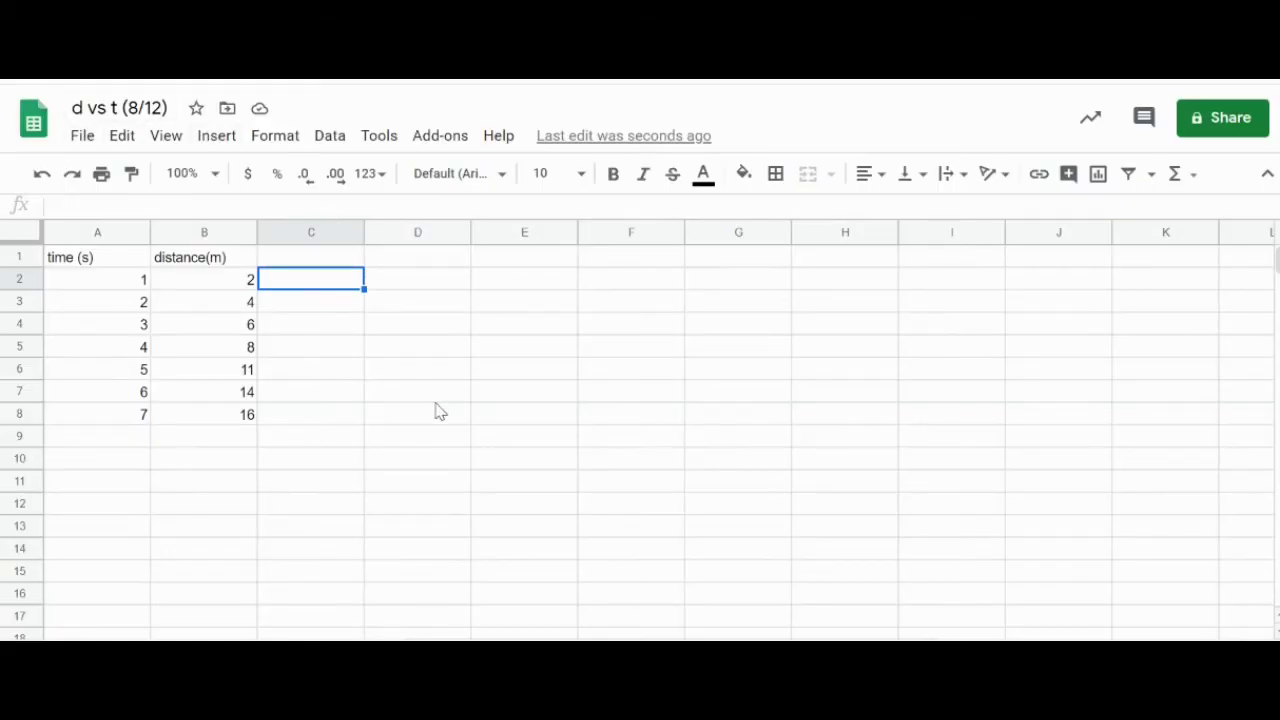
# Insert a chart from the data range A1:B8
pyautogui.click(80, 259)
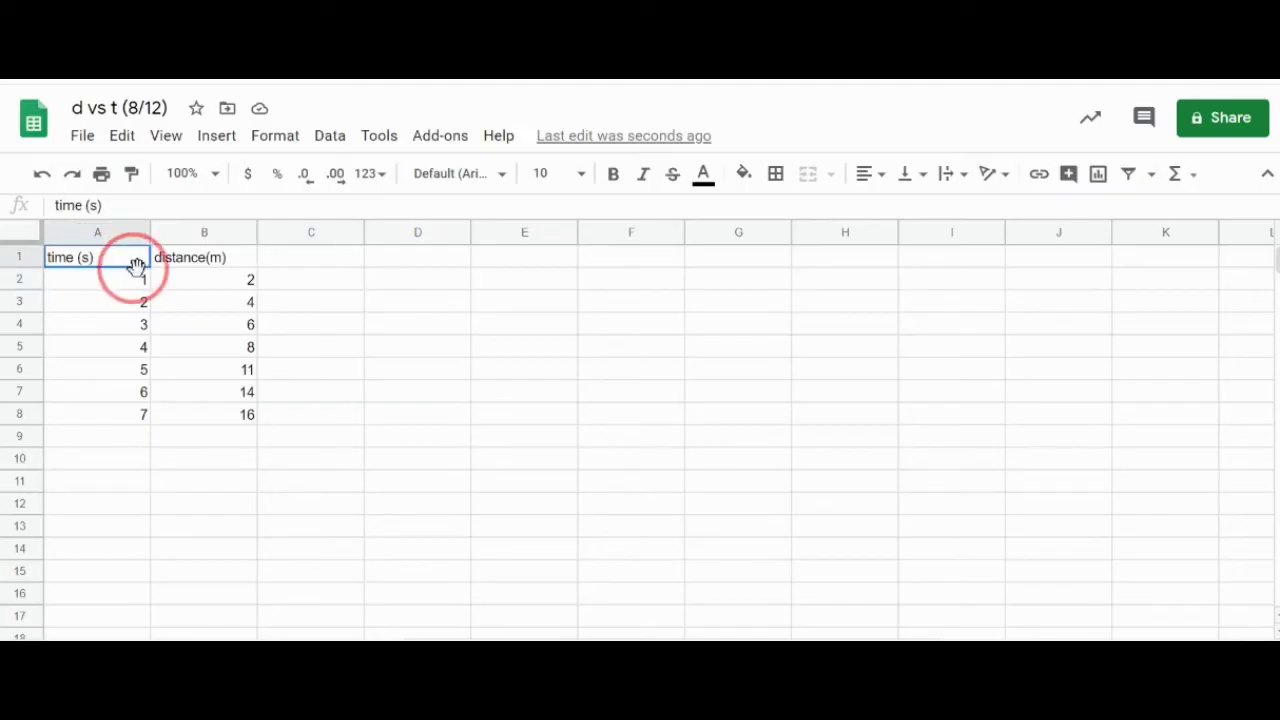
pyautogui.moveTo(143, 279); pyautogui.dragTo(220, 424)
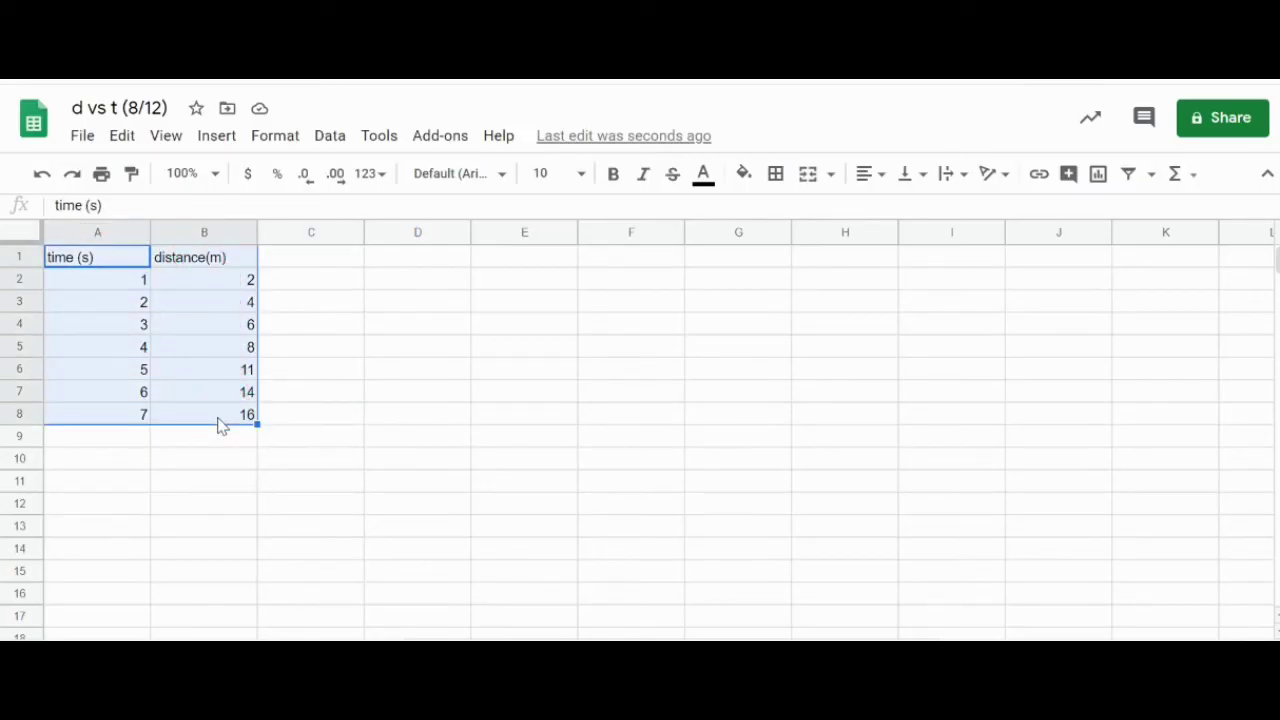
pyautogui.click(218, 138)
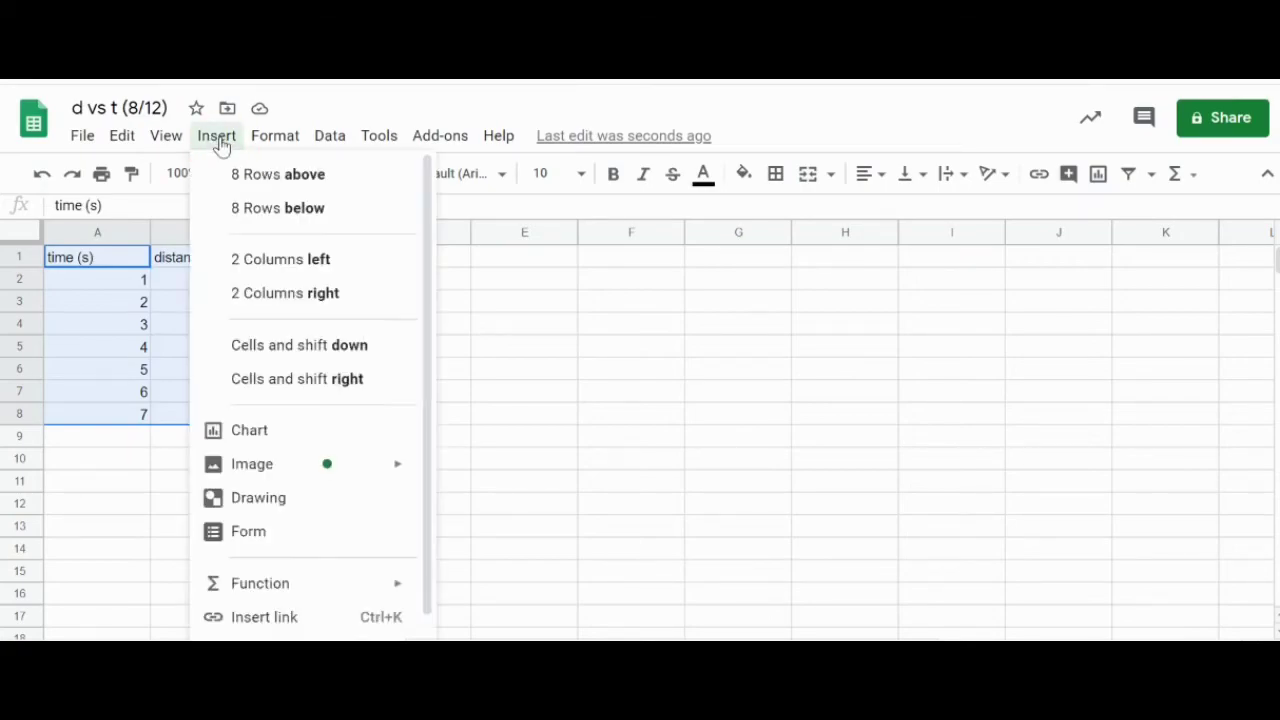
pyautogui.click(296, 432)
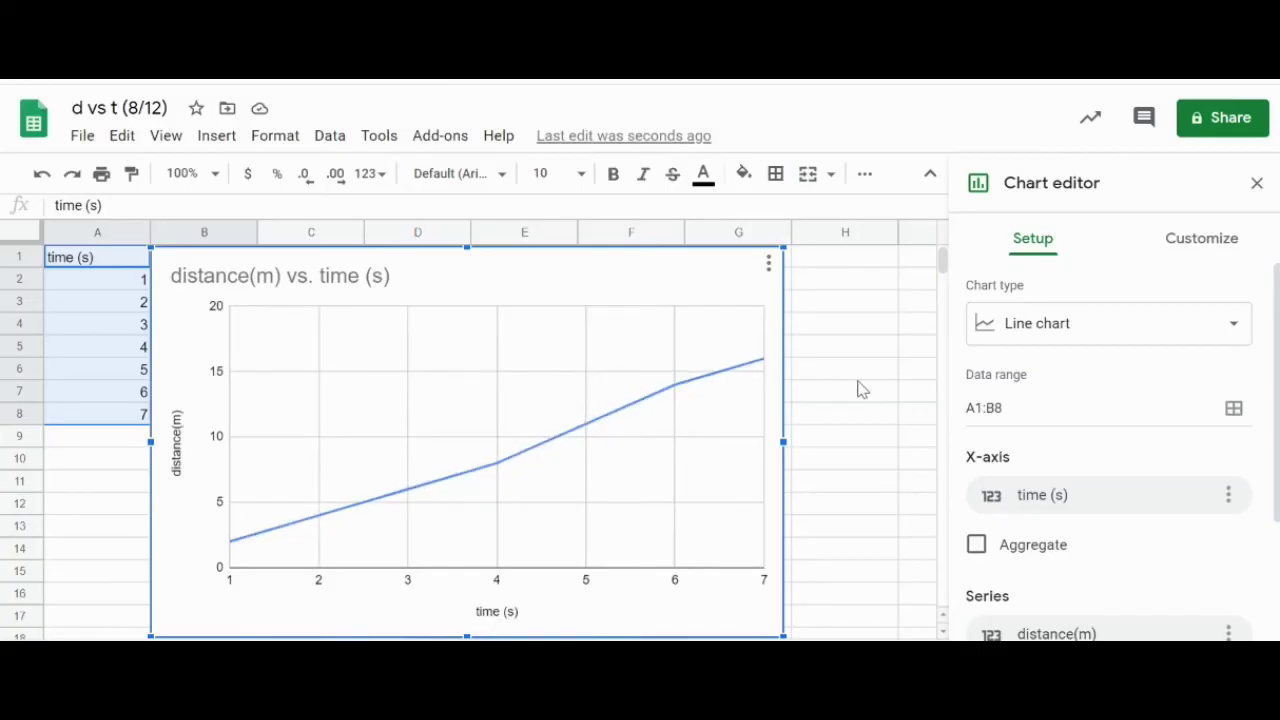
# Switch the chart type to Scatter, keeping column A as the x-axis labels
pyautogui.click(1214, 323)
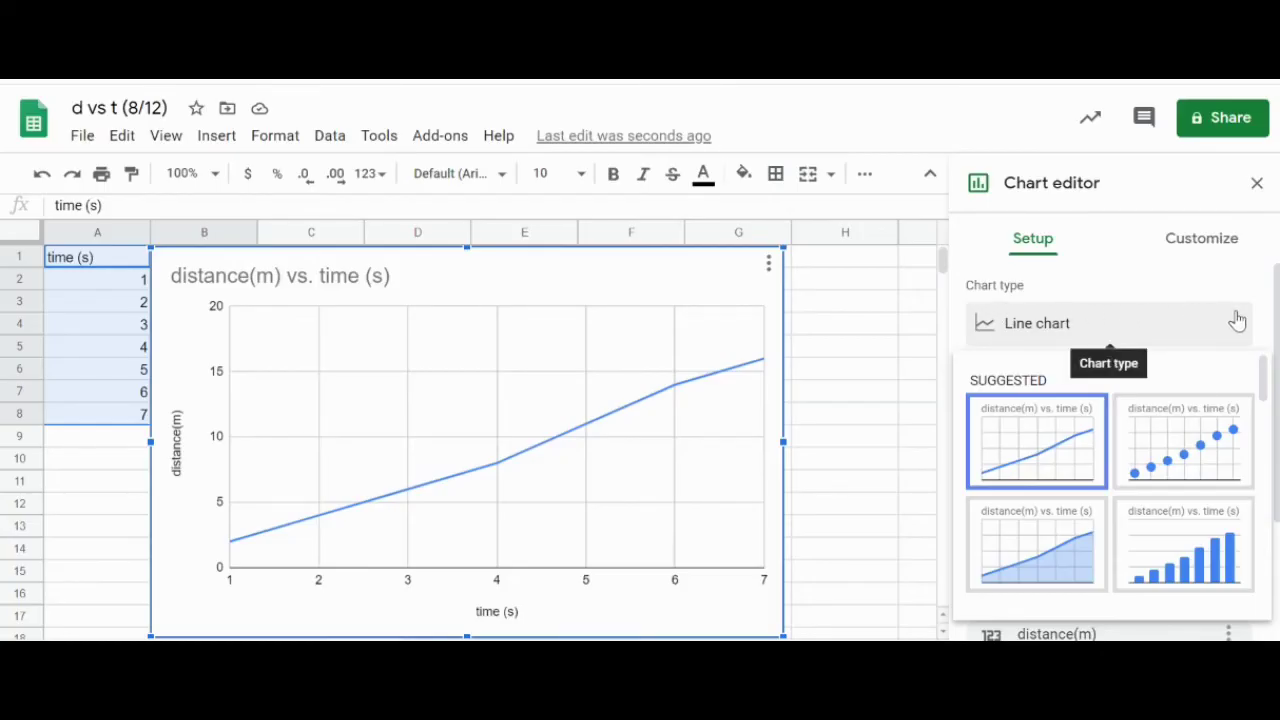
pyautogui.click(1194, 414)
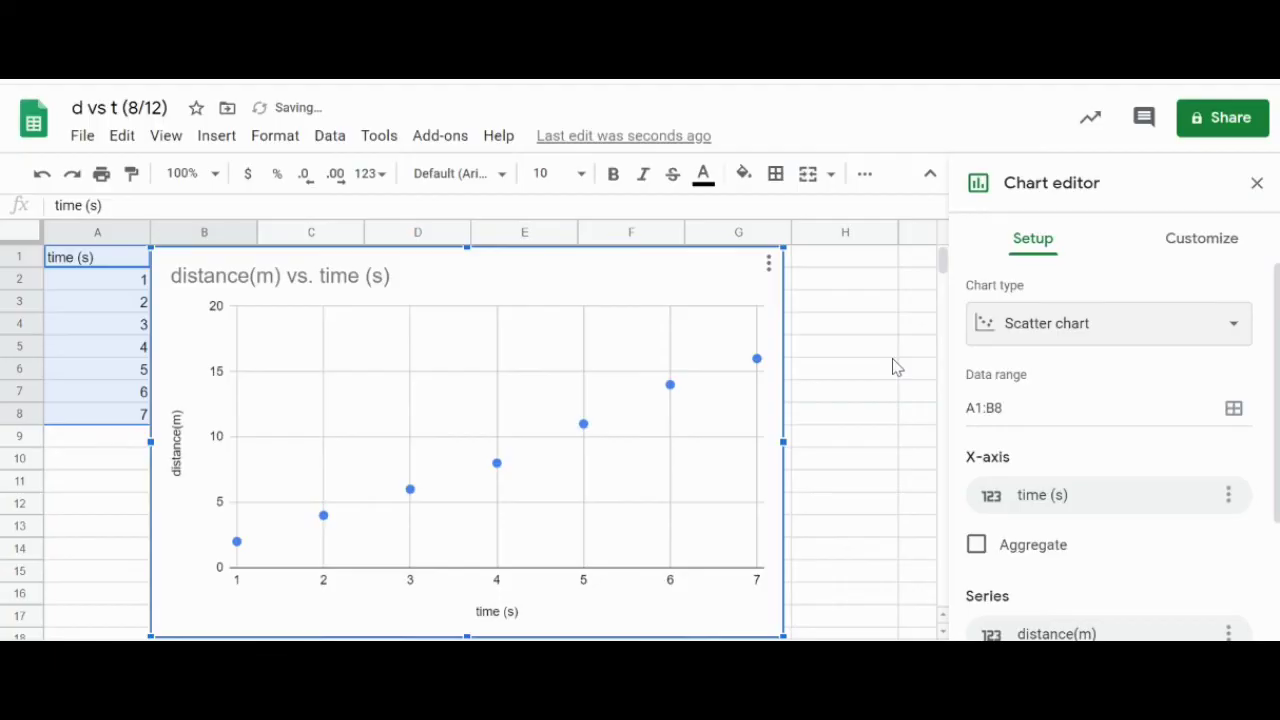
pyautogui.scroll(-2, 1160, 402)
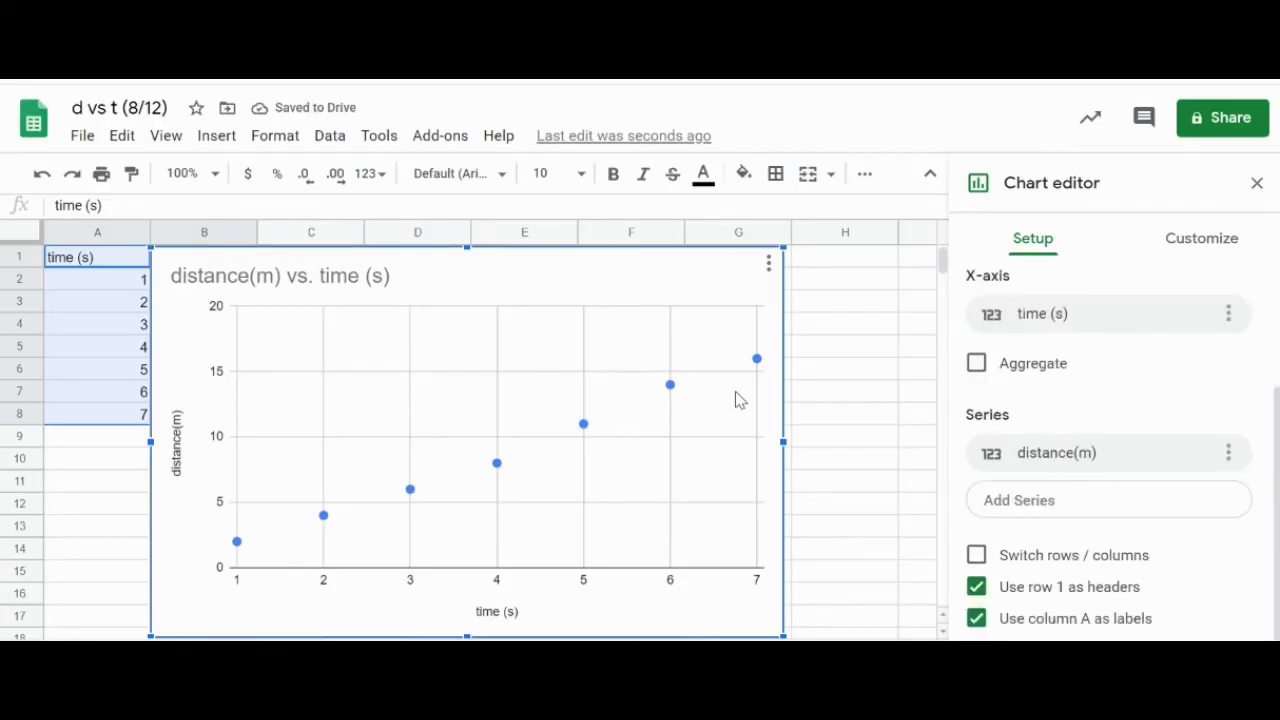
pyautogui.click(980, 620)
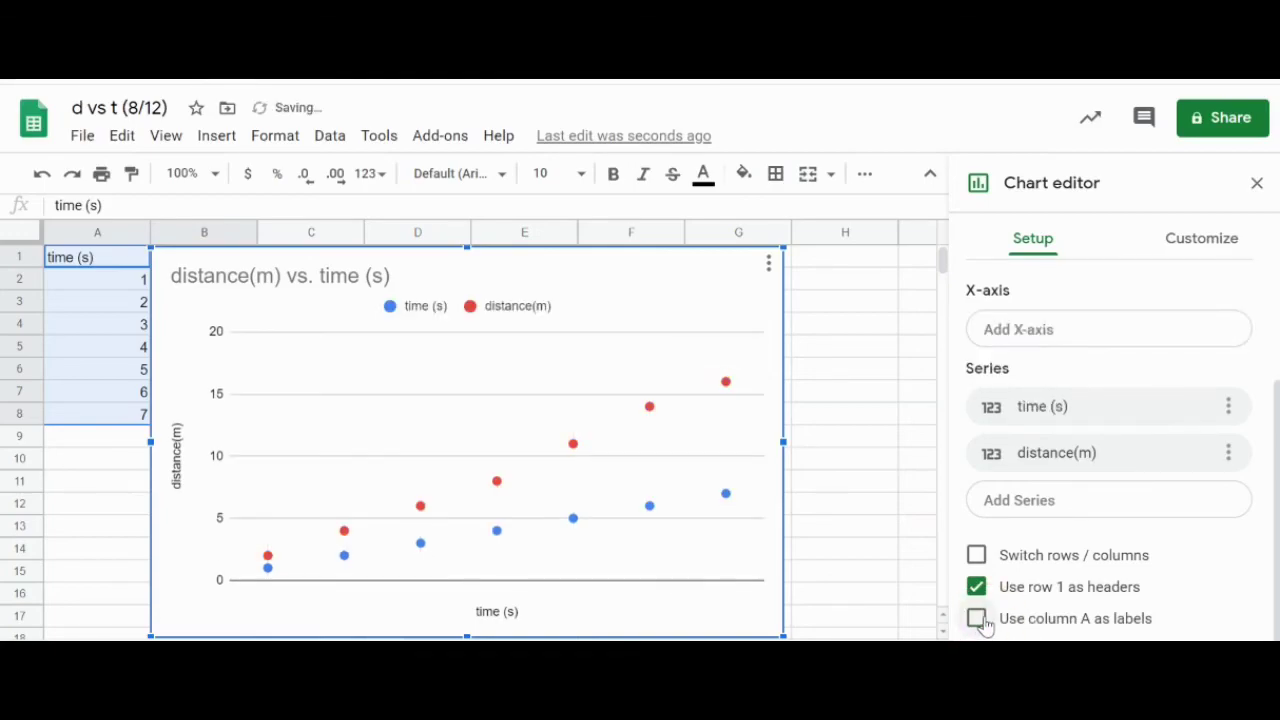
pyautogui.click(978, 619)
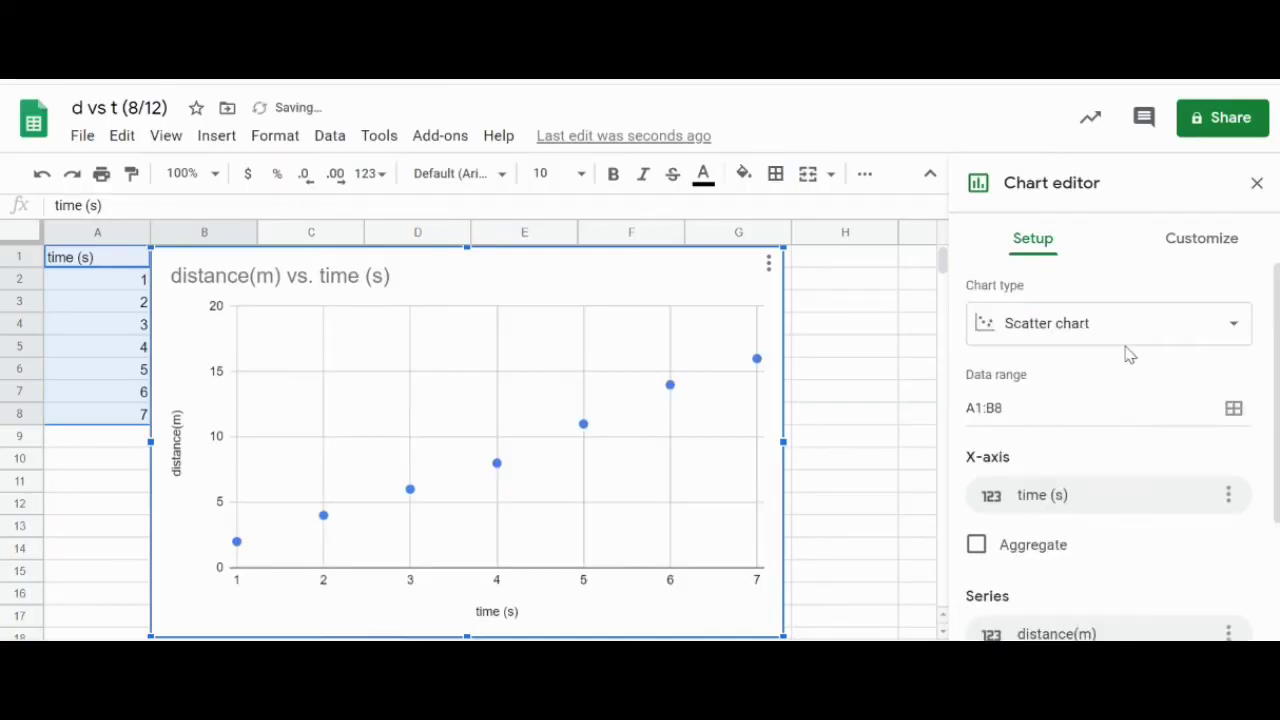
# Tick Trendline under the Customize tab's Series section
pyautogui.click(1214, 252)
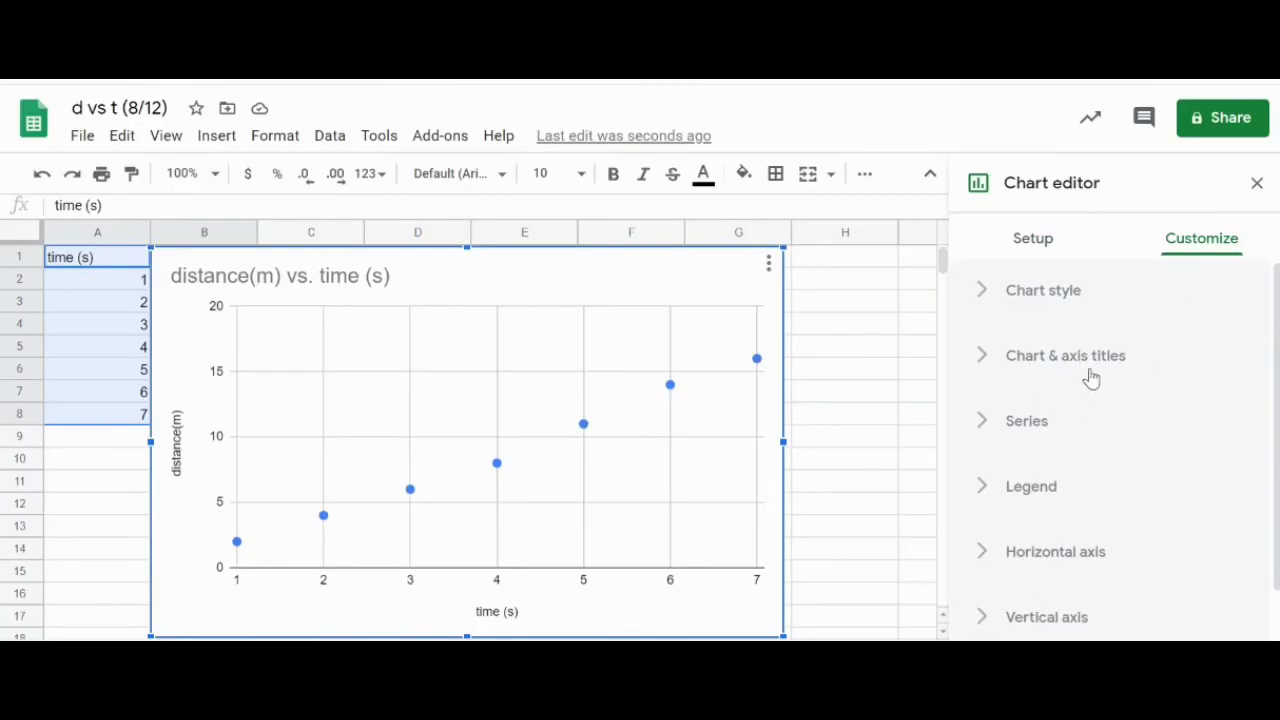
pyautogui.scroll(-1, 1073, 510)
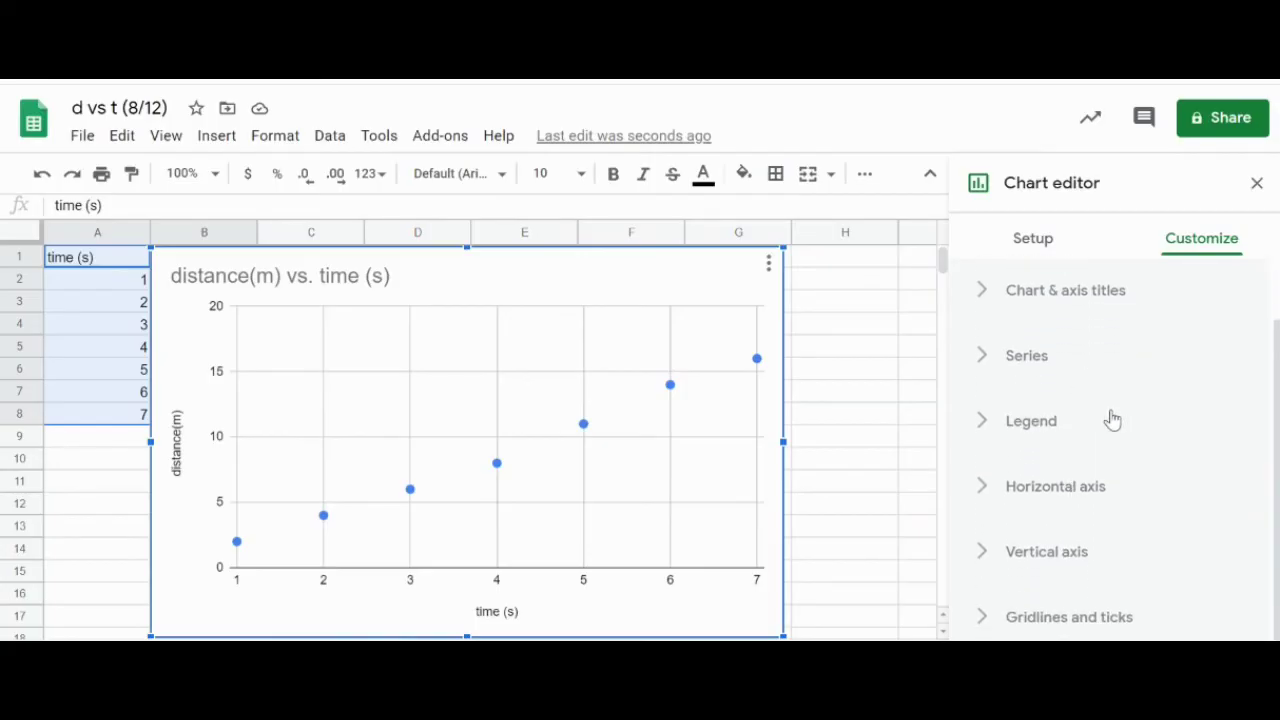
pyautogui.click(980, 366)
pyautogui.scroll(-3, 1112, 570)
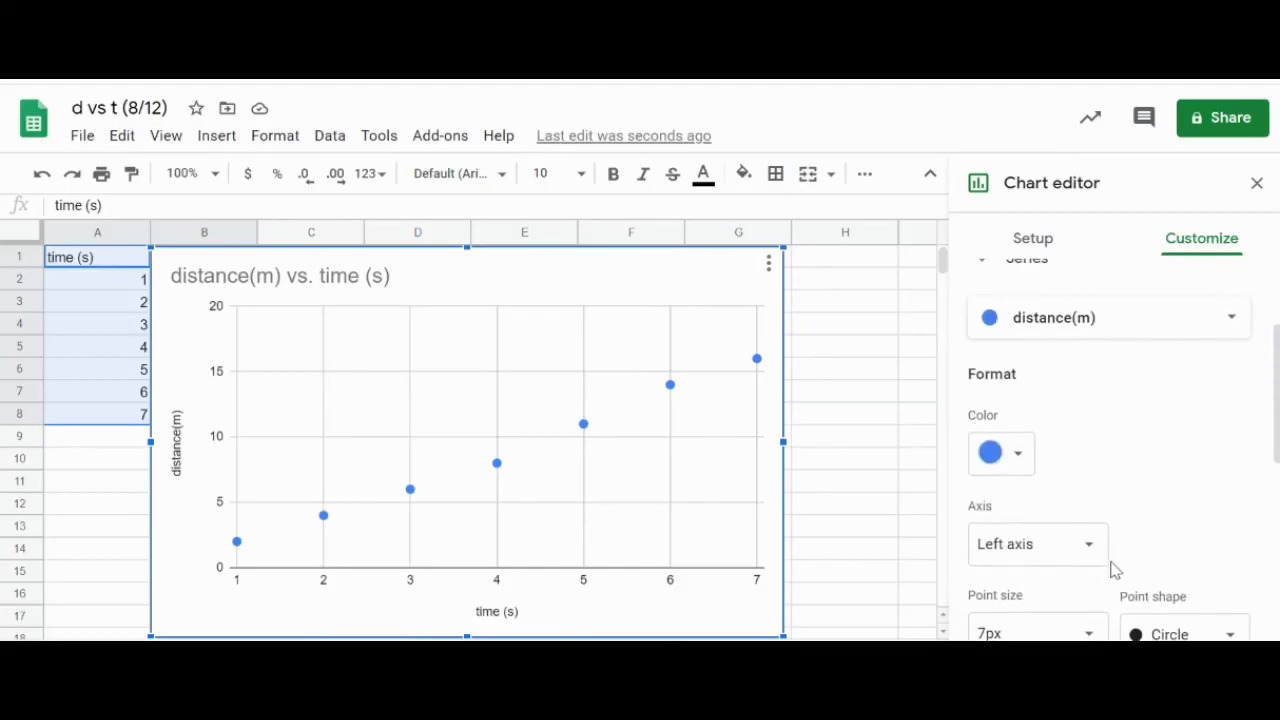
pyautogui.scroll(-3, 1112, 570)
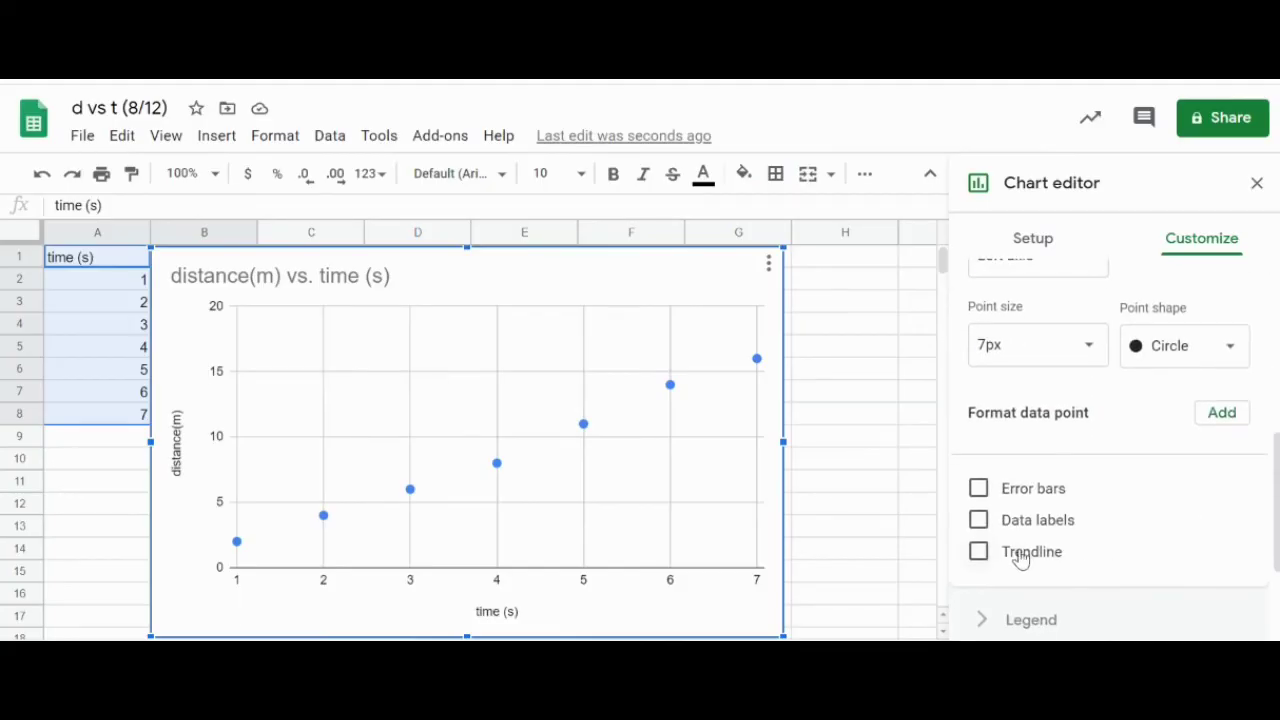
pyautogui.click(979, 553)
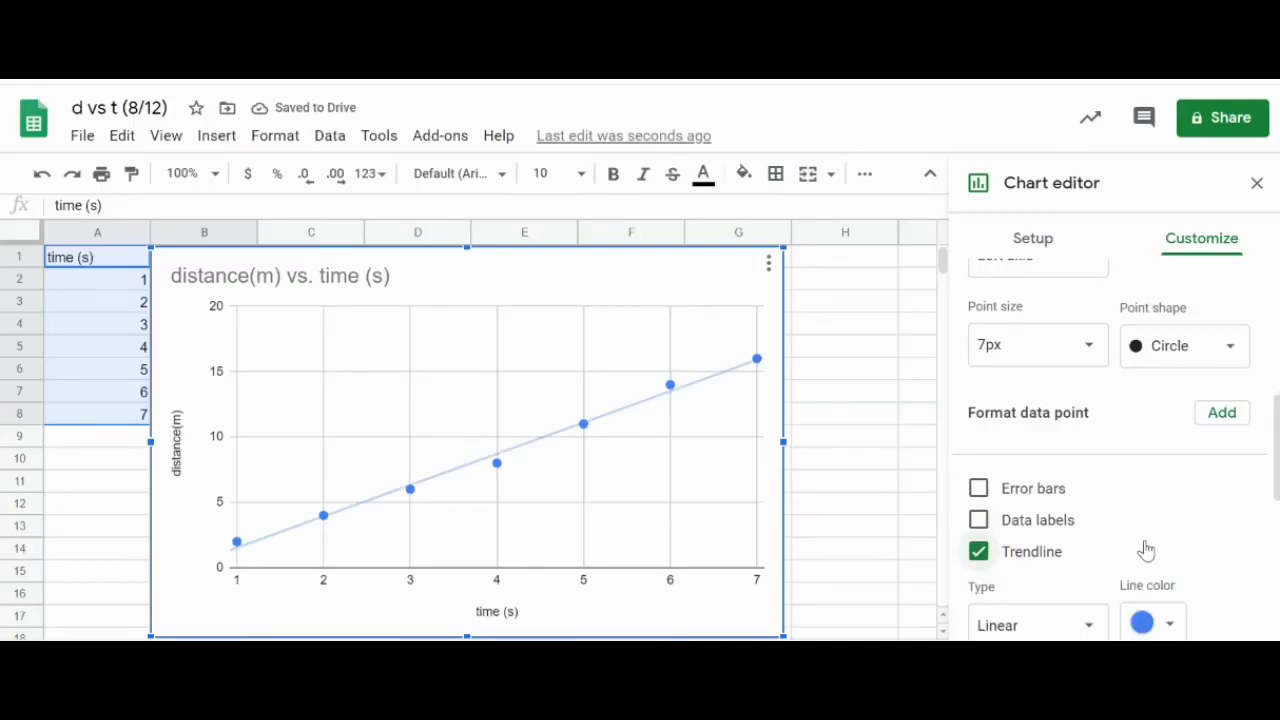
# Set the trendline label to Use Equation with R² shown, then nudge the chart right
pyautogui.scroll(-2, 1146, 550)
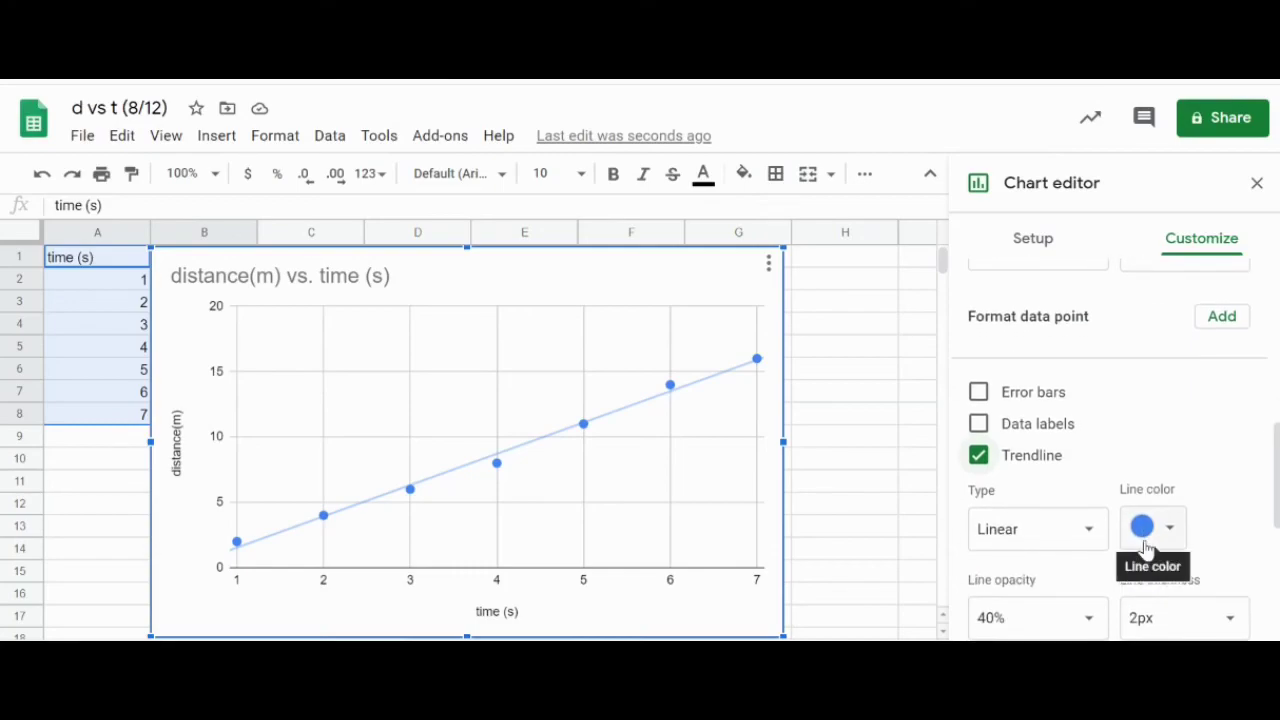
pyautogui.scroll(-3, 1213, 432)
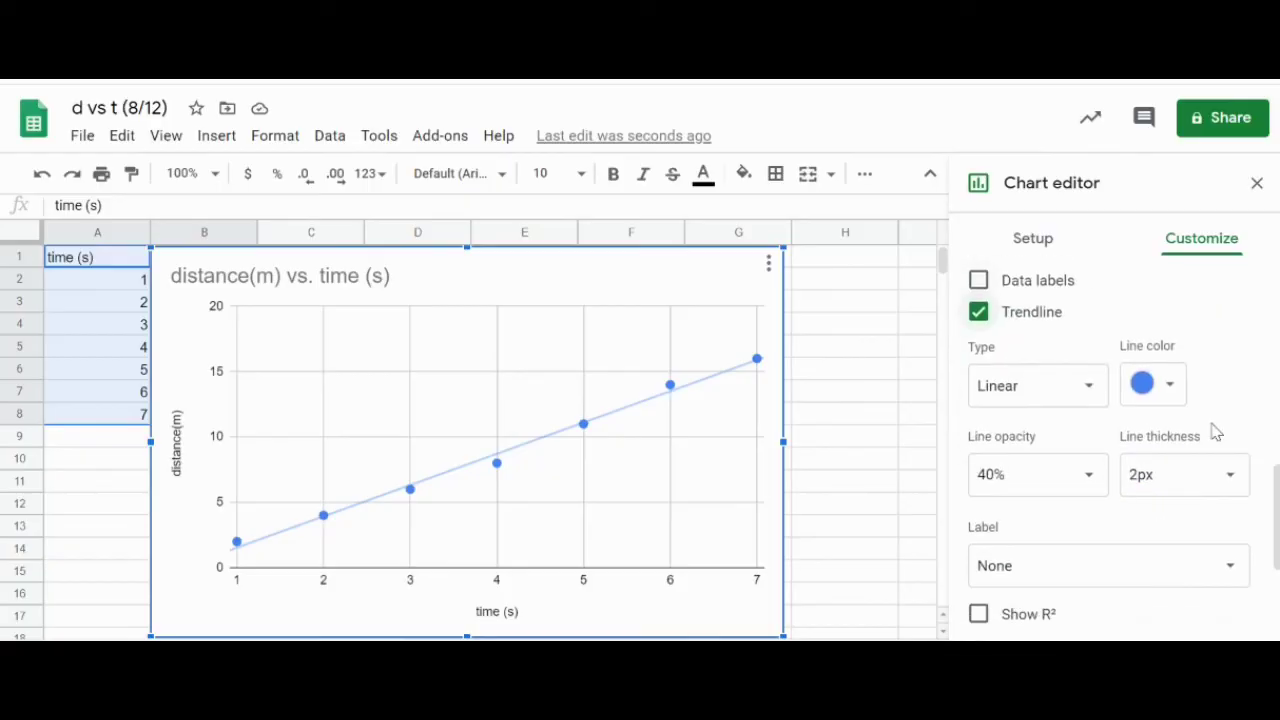
pyautogui.scroll(-2, 1213, 432)
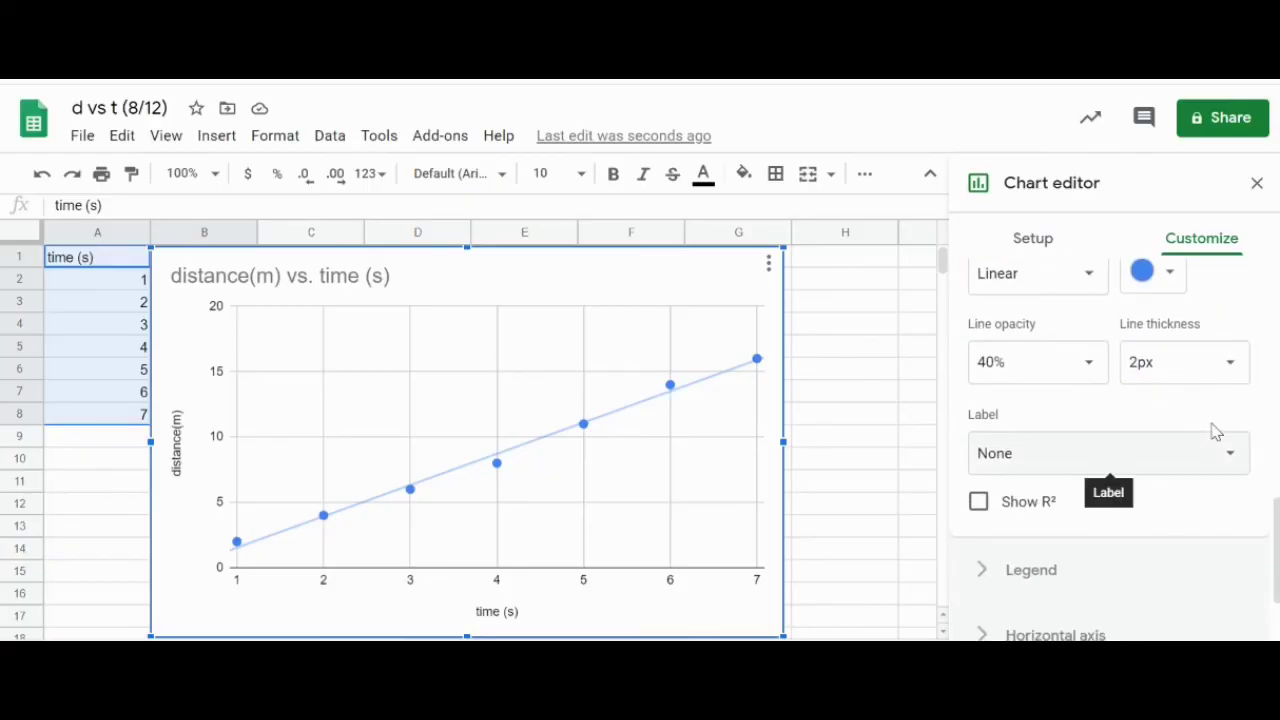
pyautogui.click(1231, 456)
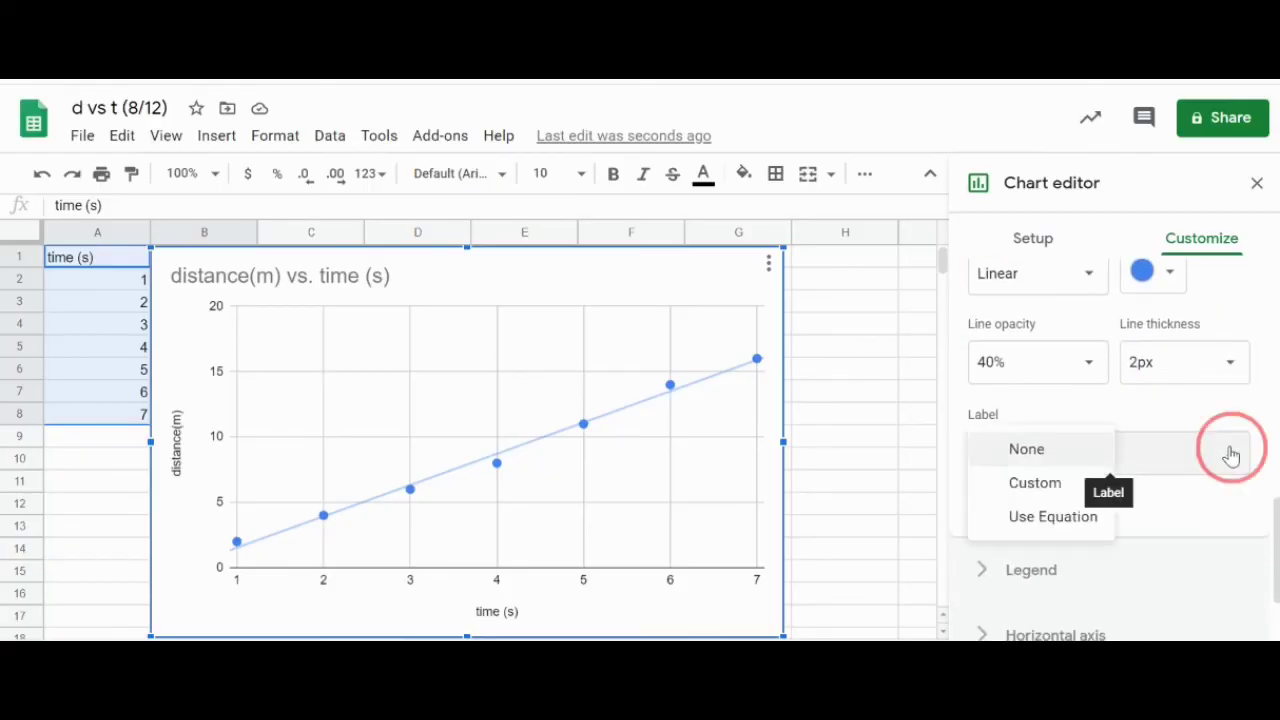
pyautogui.click(1074, 533)
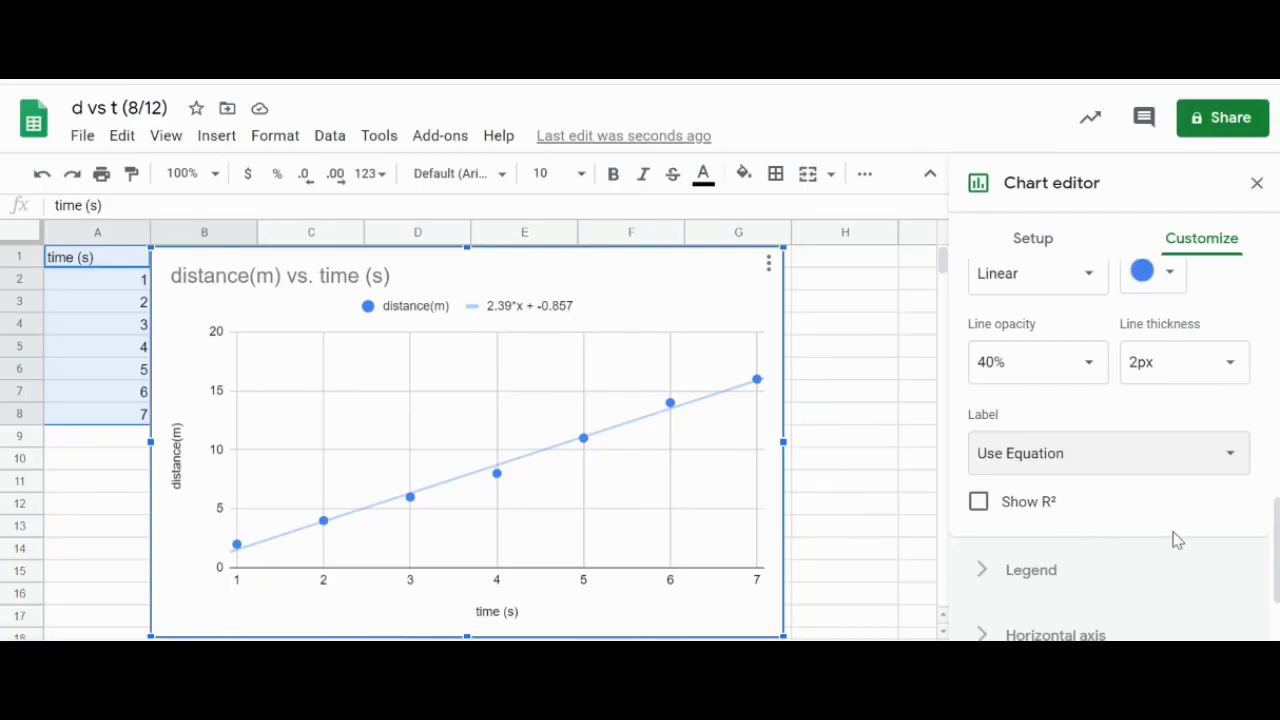
pyautogui.click(980, 507)
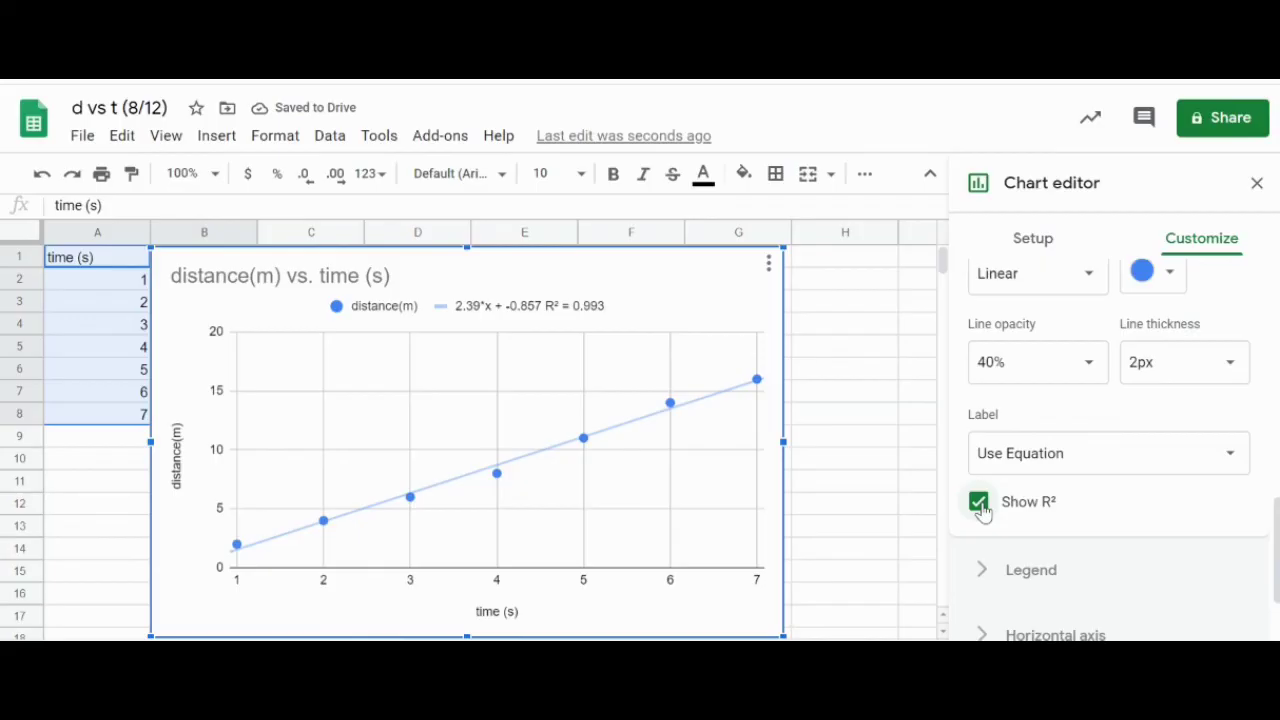
pyautogui.click(690, 260)
pyautogui.moveTo(690, 260); pyautogui.dragTo(736, 272)
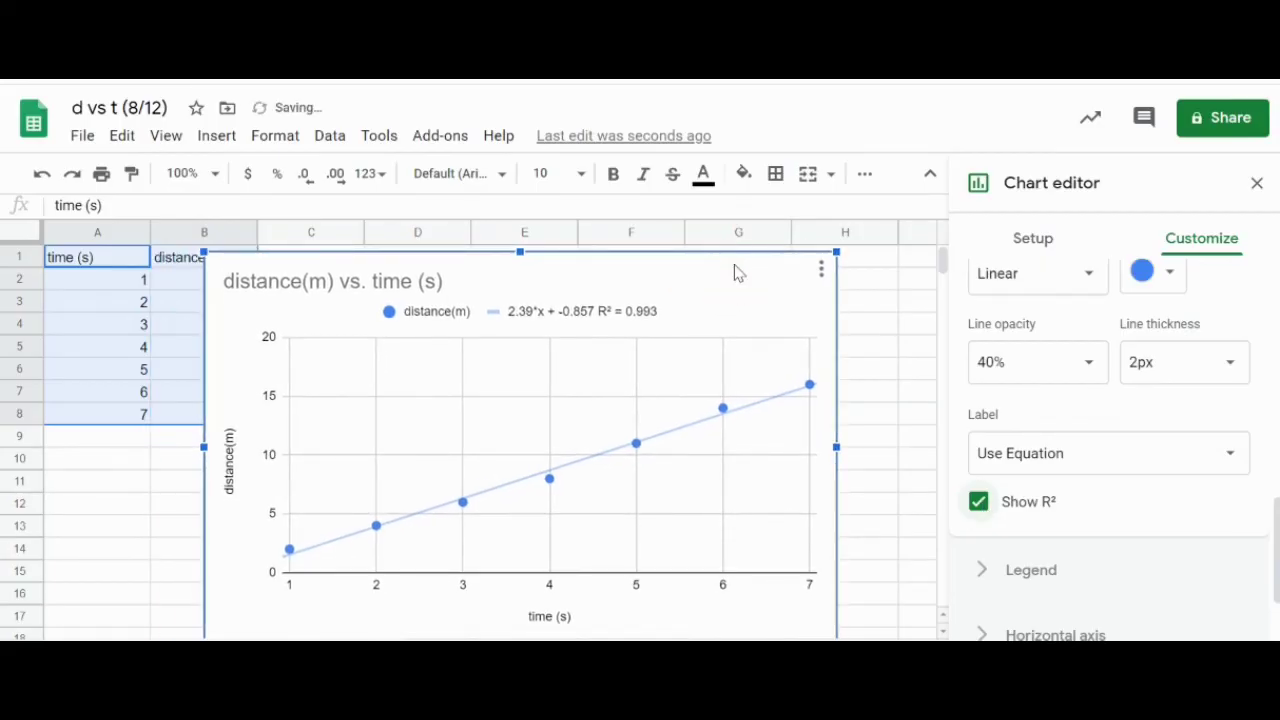